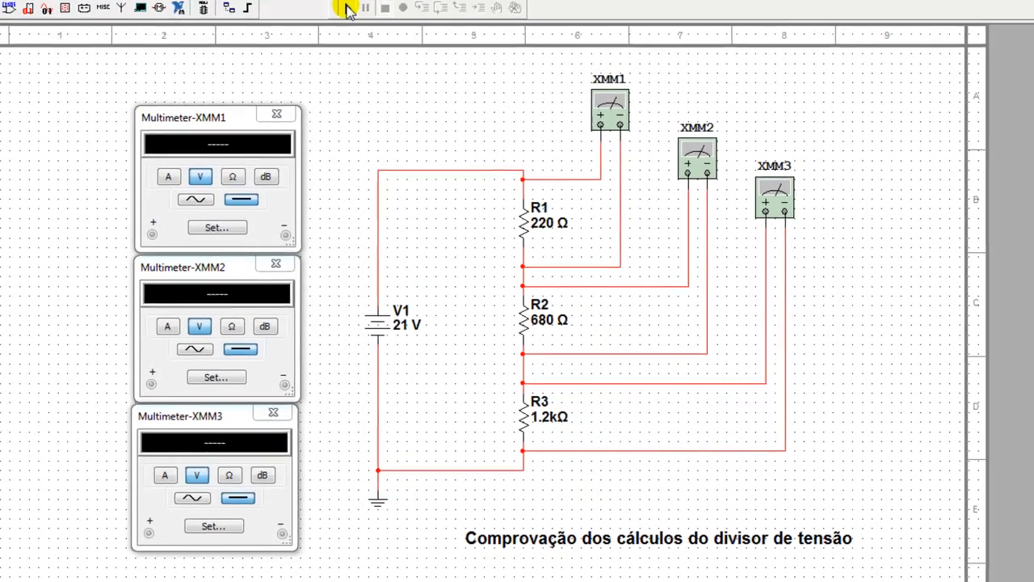
# Run the simulation to measure the voltages across R1, R2 and R3 with the three multimeters
pyautogui.click(346, 9)
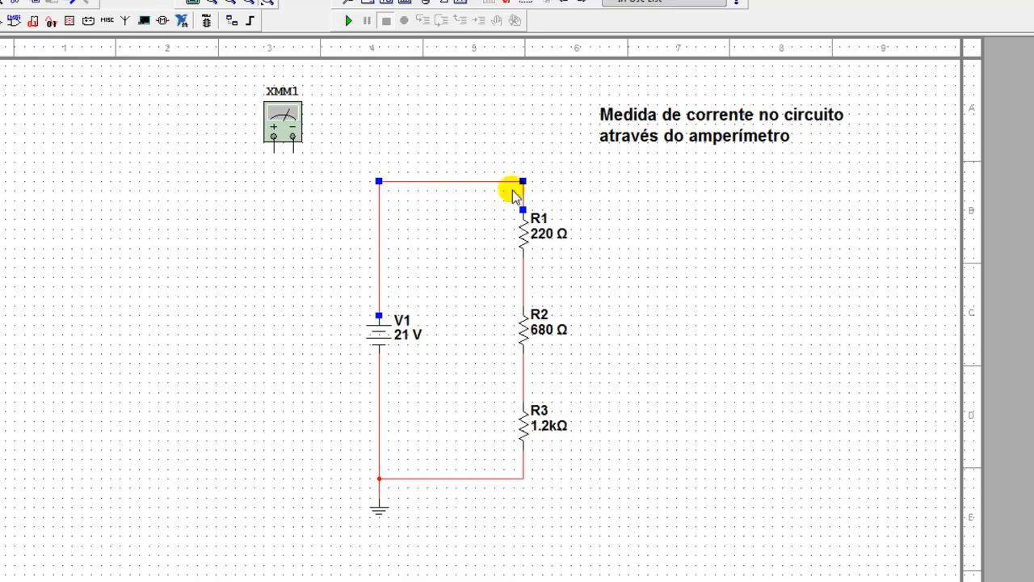
# Delete the wire between V1 and R1 and wire multimeter XMM1 in series, negative terminal to R1 and positive terminal to V1
pyautogui.press('Delete')
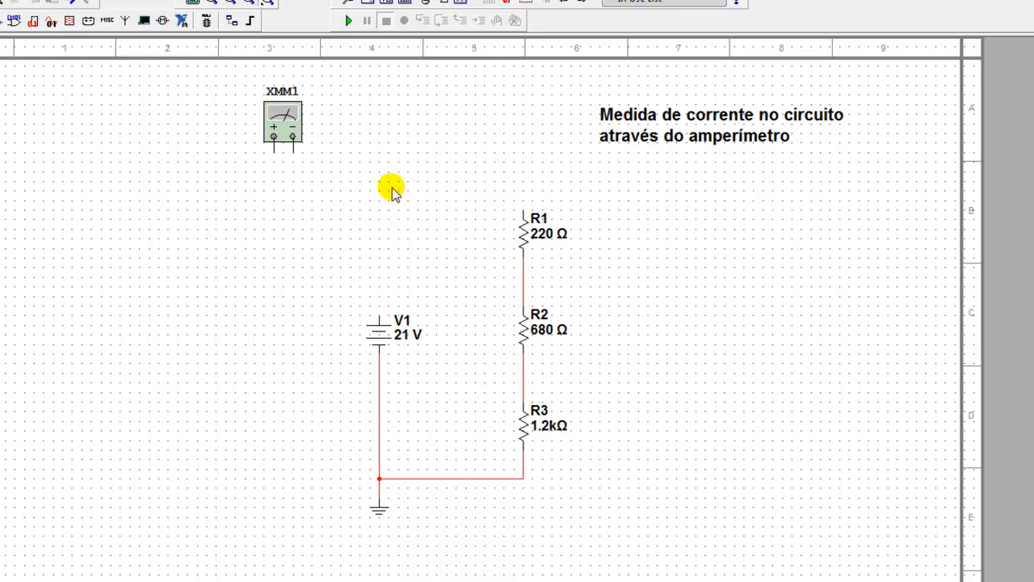
pyautogui.click(292, 150)
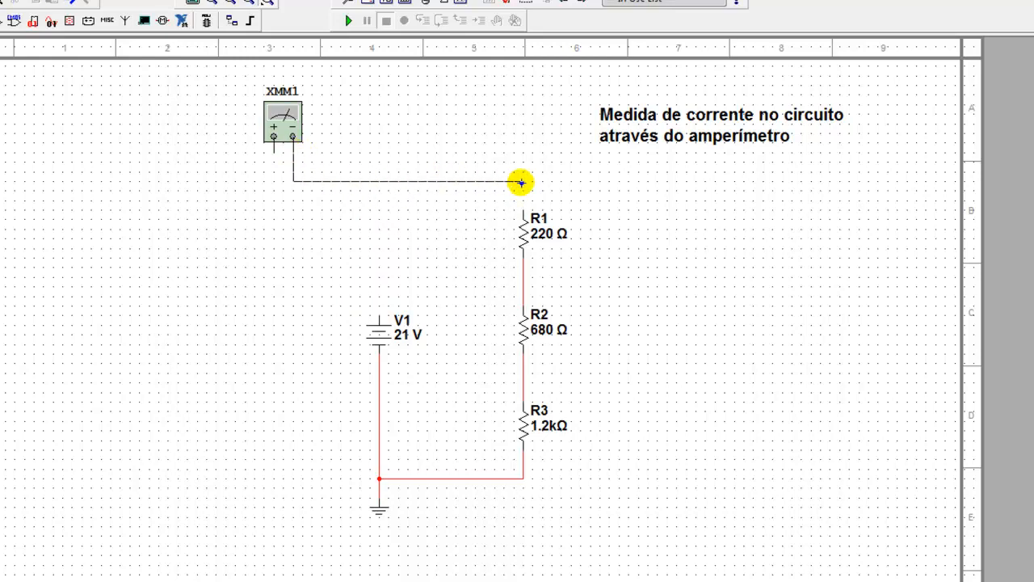
pyautogui.click(521, 207)
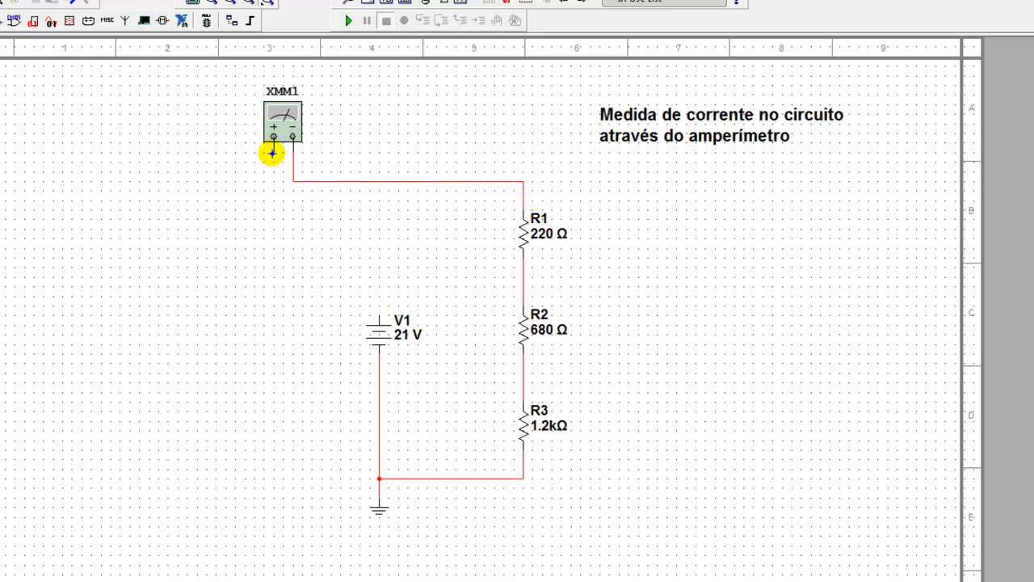
pyautogui.click(273, 153)
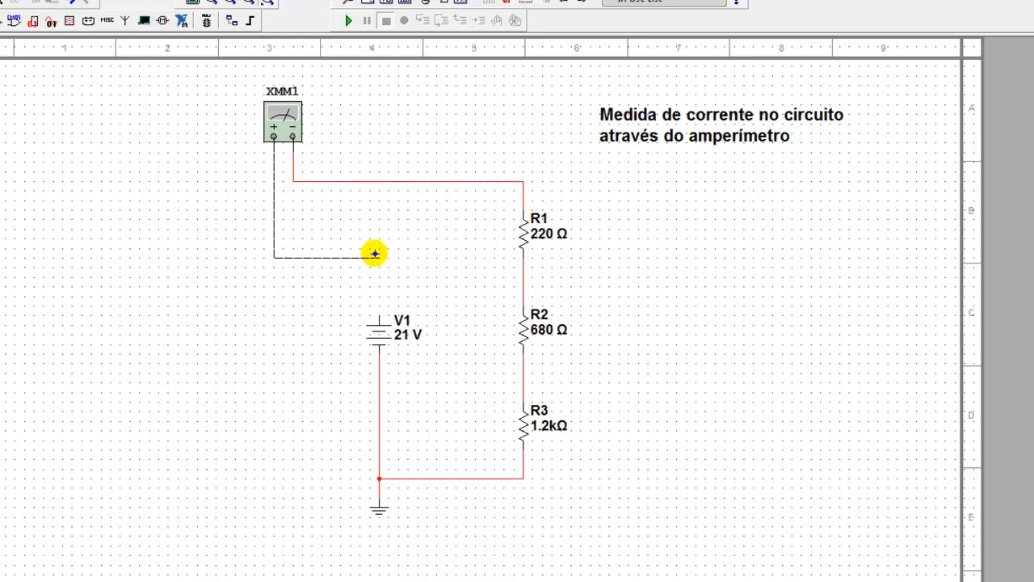
# Set multimeter XMM1 to measure DC current and run the simulation
pyautogui.doubleClick(277, 118)
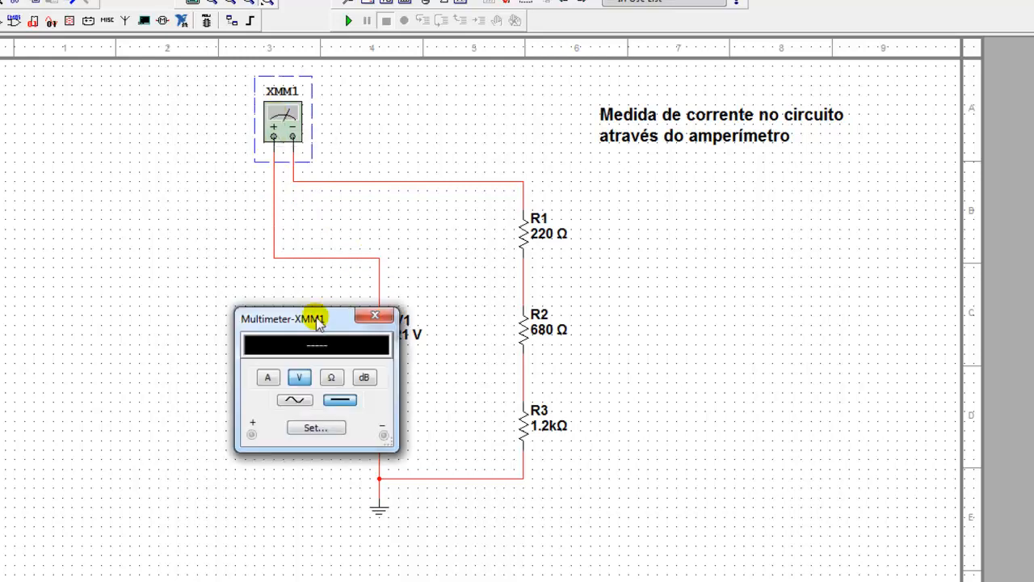
pyautogui.moveTo(314, 318); pyautogui.dragTo(222, 289)
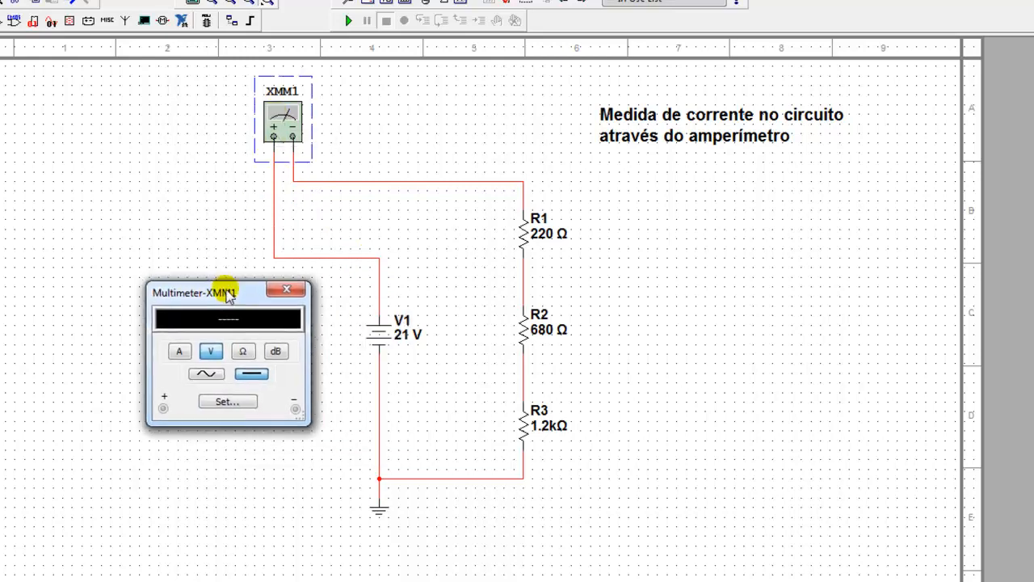
pyautogui.click(178, 350)
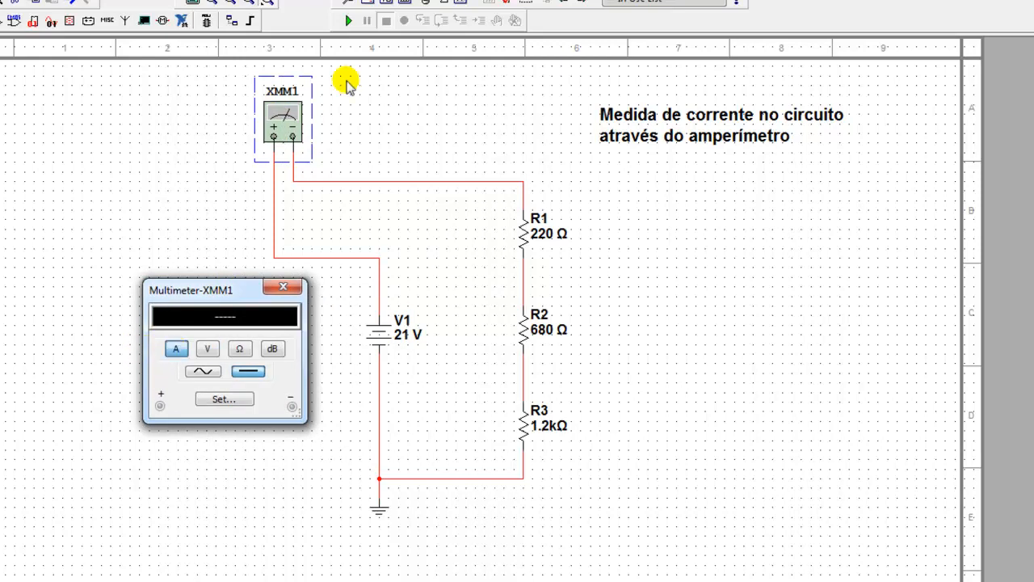
pyautogui.click(181, 133)
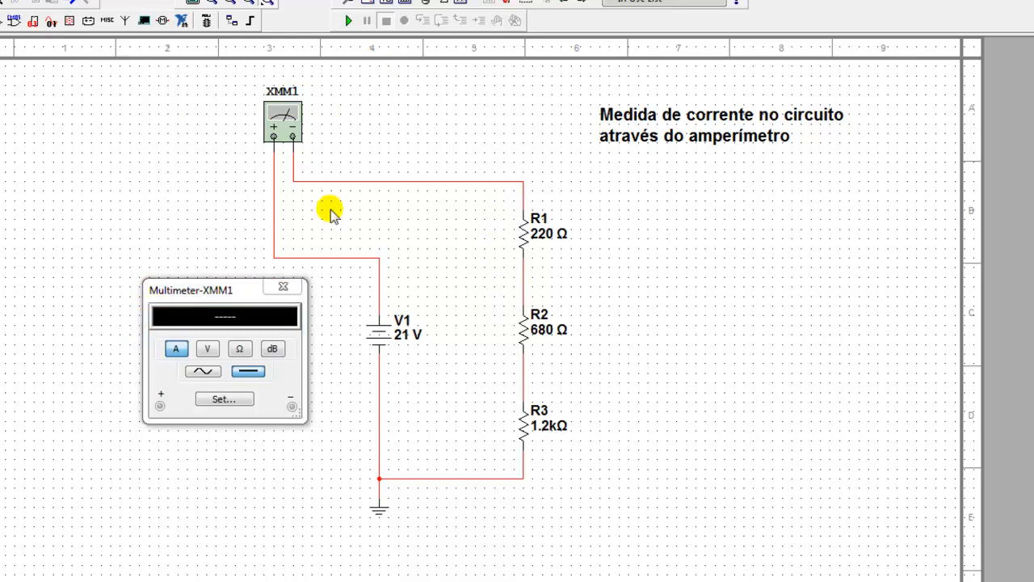
pyautogui.click(348, 22)
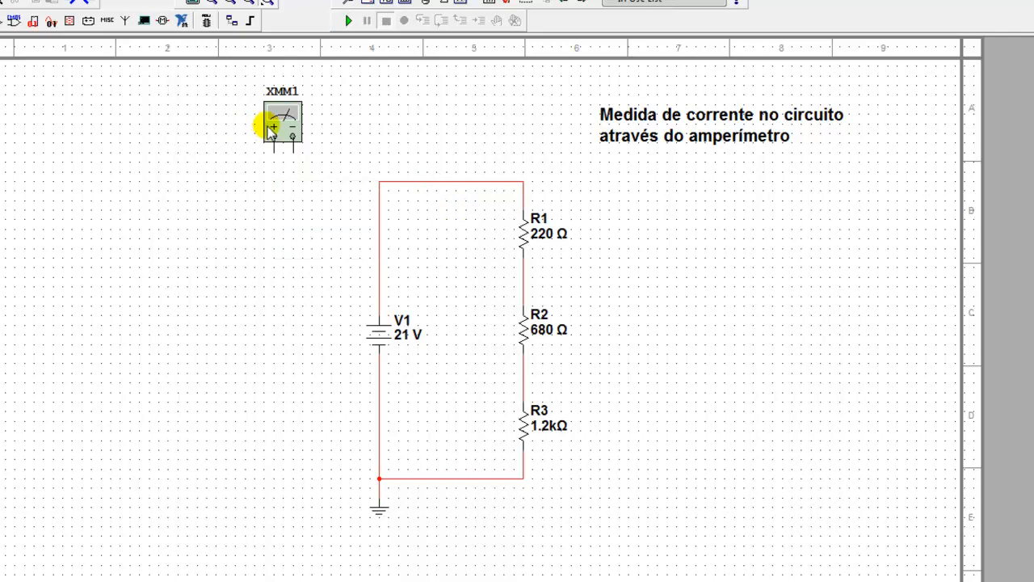
# Move XMM1 beside R1 and insert it in series between R1 and R2 in place of their connecting wire, positive terminal to R1
pyautogui.click(289, 133)
pyautogui.moveTo(289, 133); pyautogui.dragTo(619, 221)
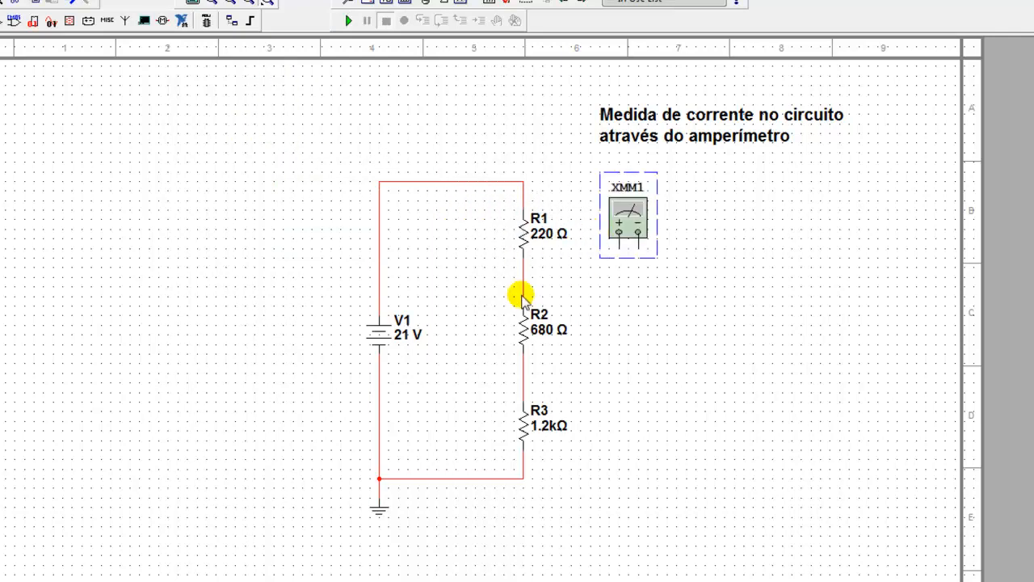
pyautogui.press('Delete')
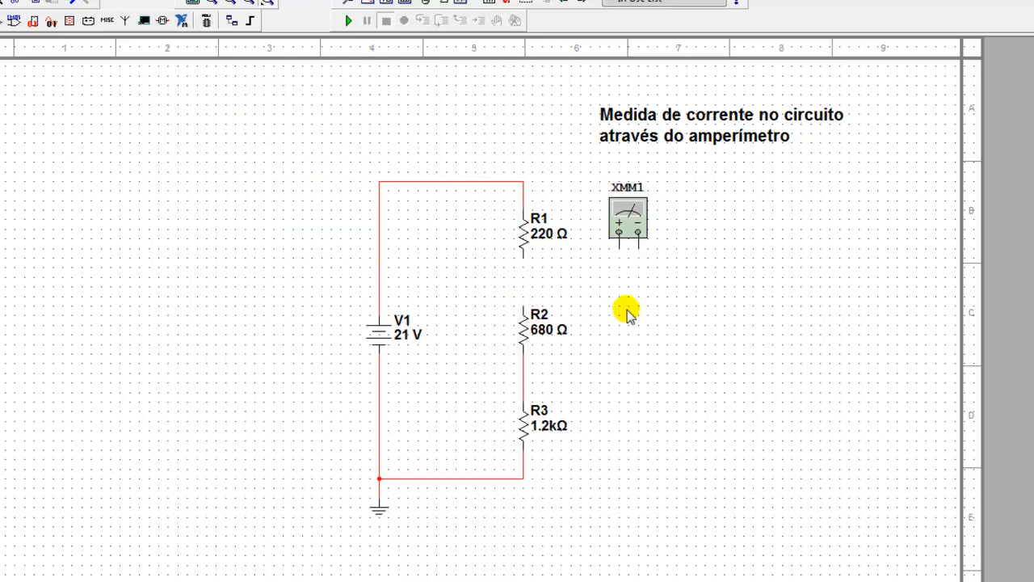
pyautogui.click(618, 250)
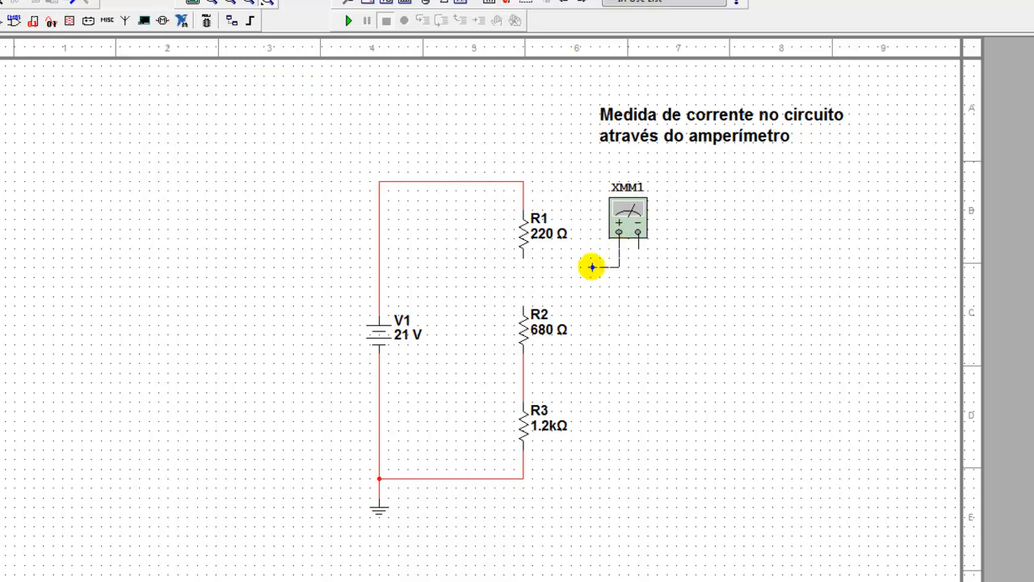
pyautogui.click(525, 258)
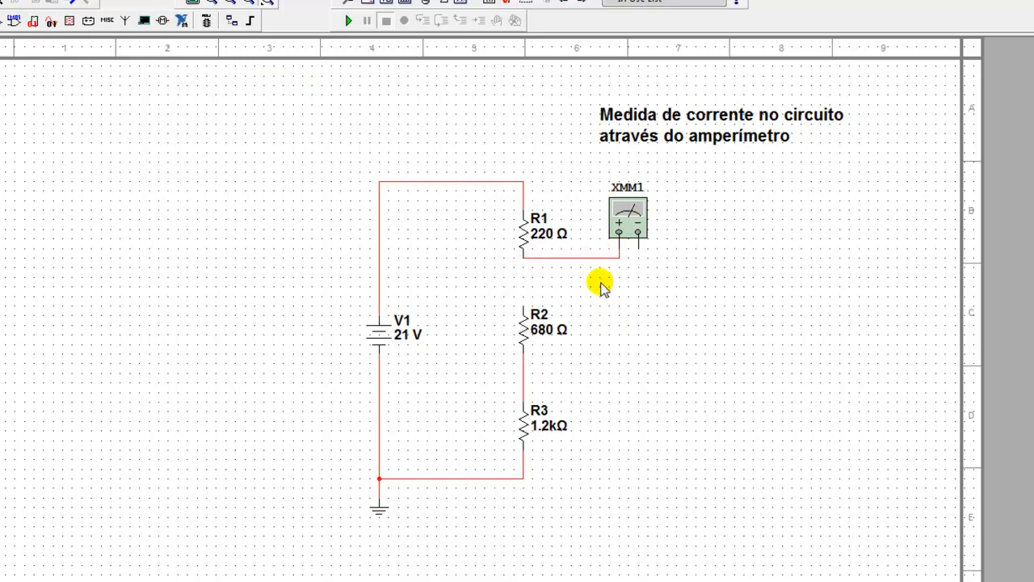
pyautogui.click(638, 250)
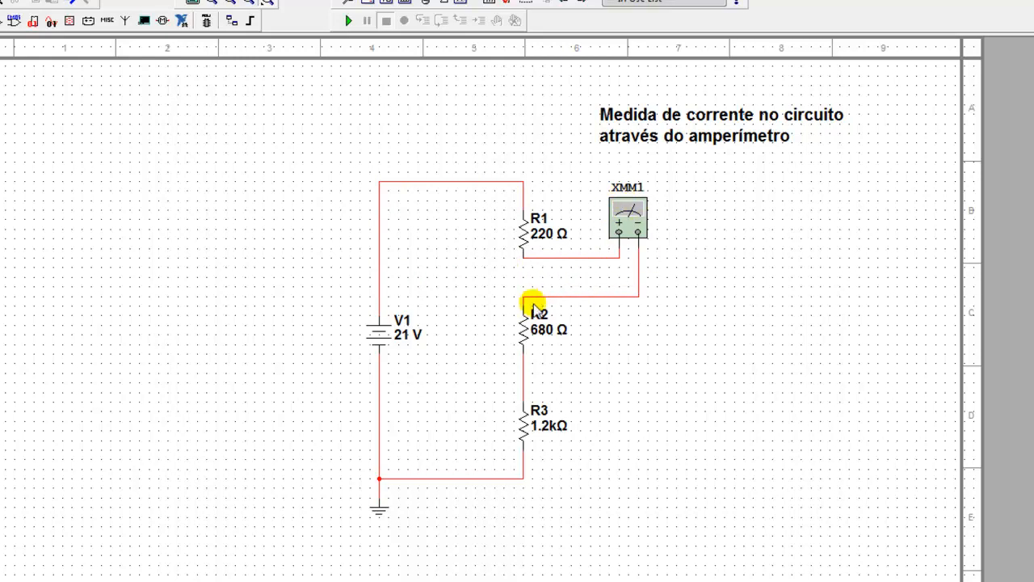
# Run the simulation with XMM1 switched to current mode to measure the current between R1 and R2, and stop it
pyautogui.doubleClick(627, 226)
pyautogui.moveTo(349, 319); pyautogui.dragTo(296, 169)
pyautogui.click(348, 20)
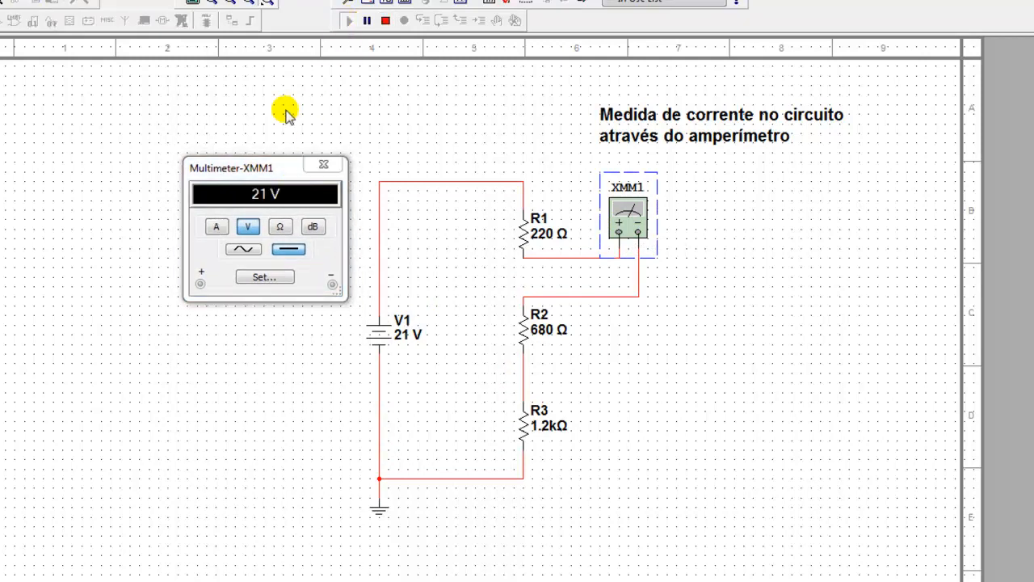
pyautogui.click(216, 228)
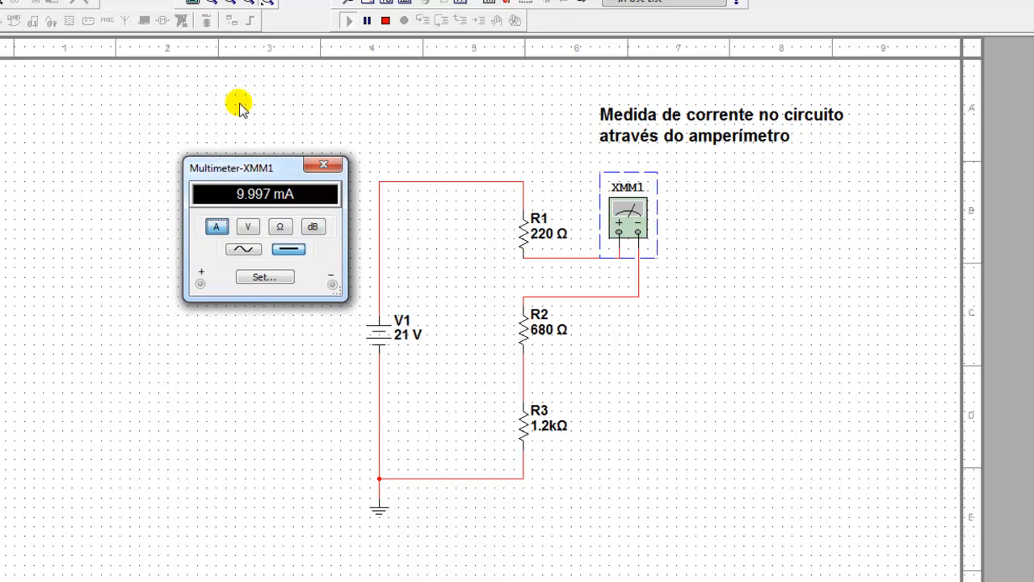
pyautogui.click(772, 229)
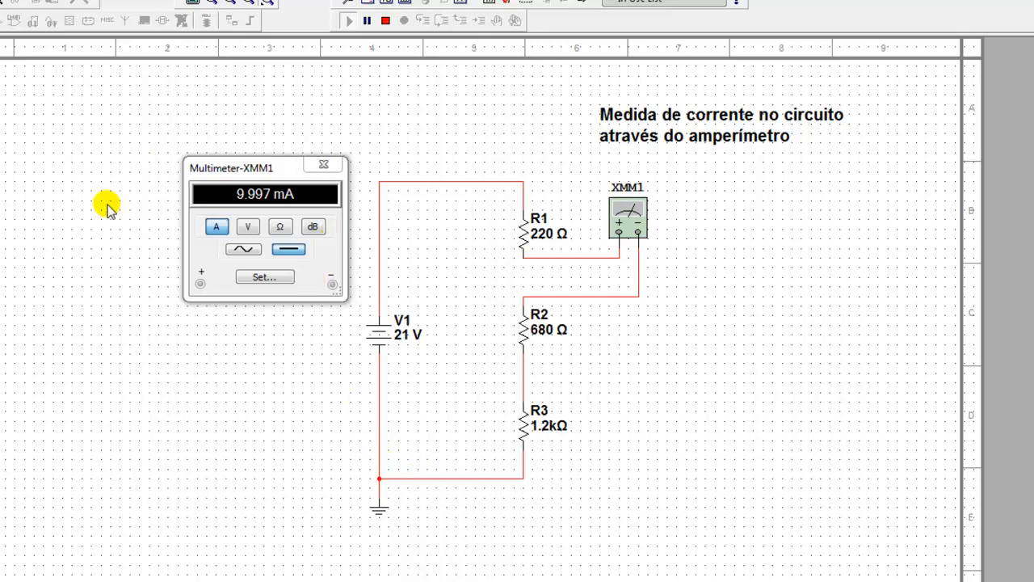
pyautogui.click(387, 22)
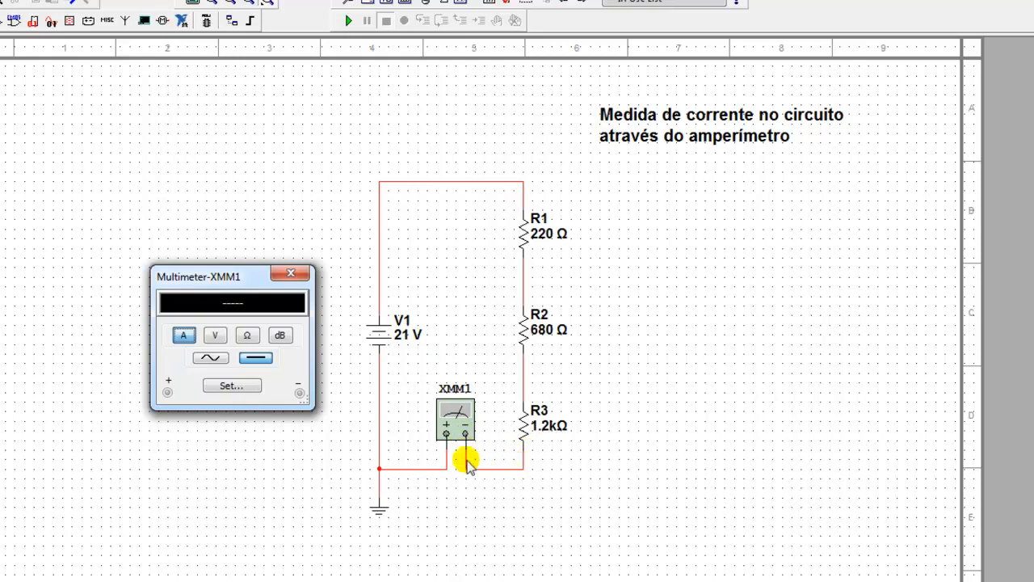
# Connect XMM1's negative terminal to the lower end of R3 and run the simulation to measure the current
pyautogui.click(518, 466)
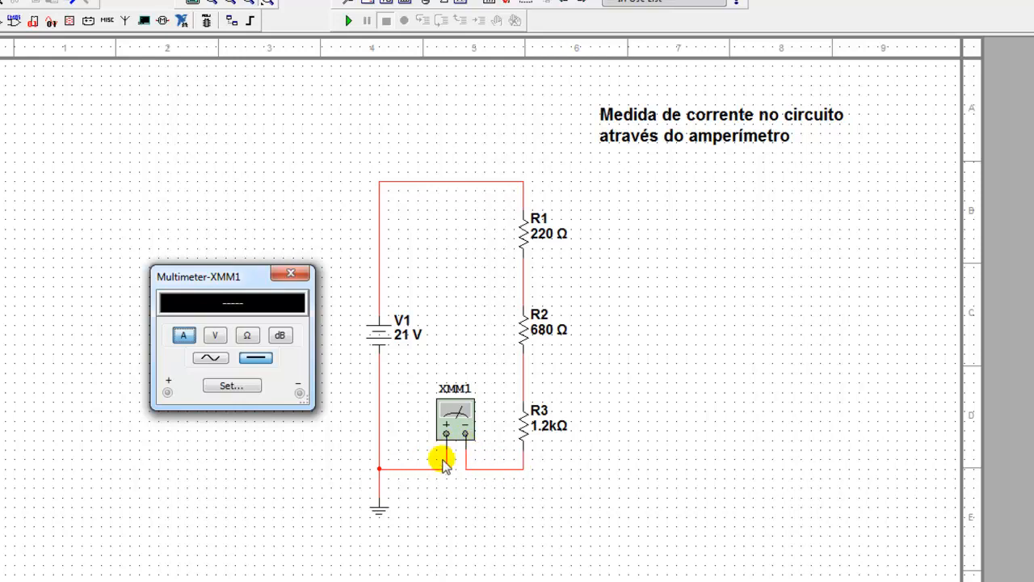
pyautogui.click(348, 22)
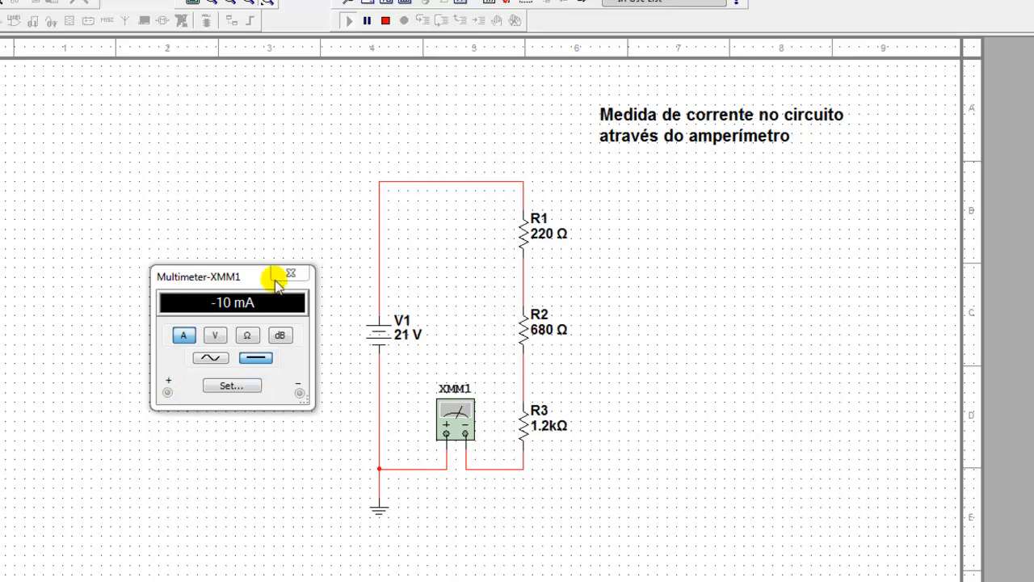
pyautogui.click(386, 22)
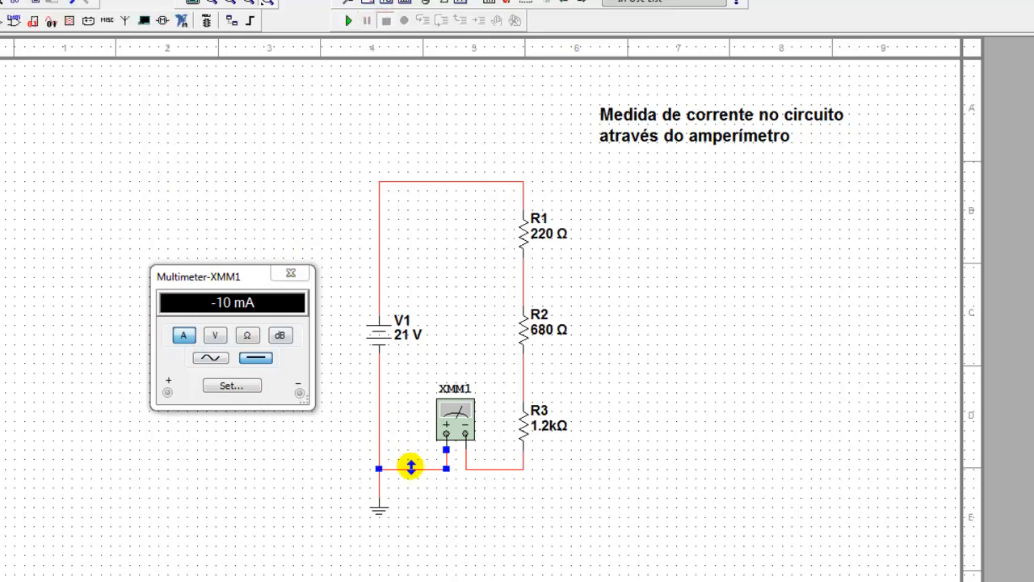
# Rewire XMM1 with reversed polarity, positive terminal to R3 and negative terminal to the ground node, and rerun the simulation
pyautogui.press('Delete')
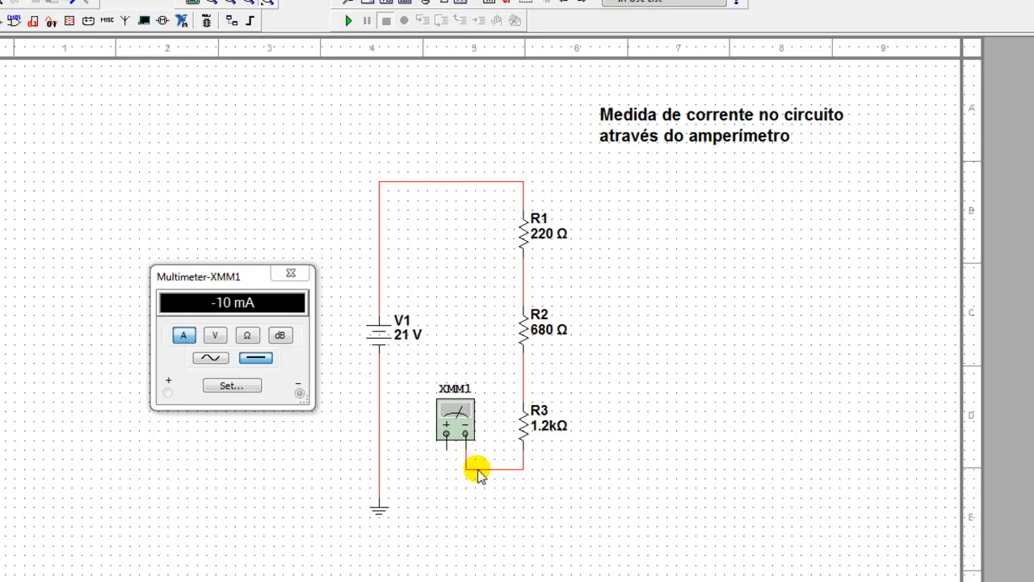
pyautogui.press('Delete')
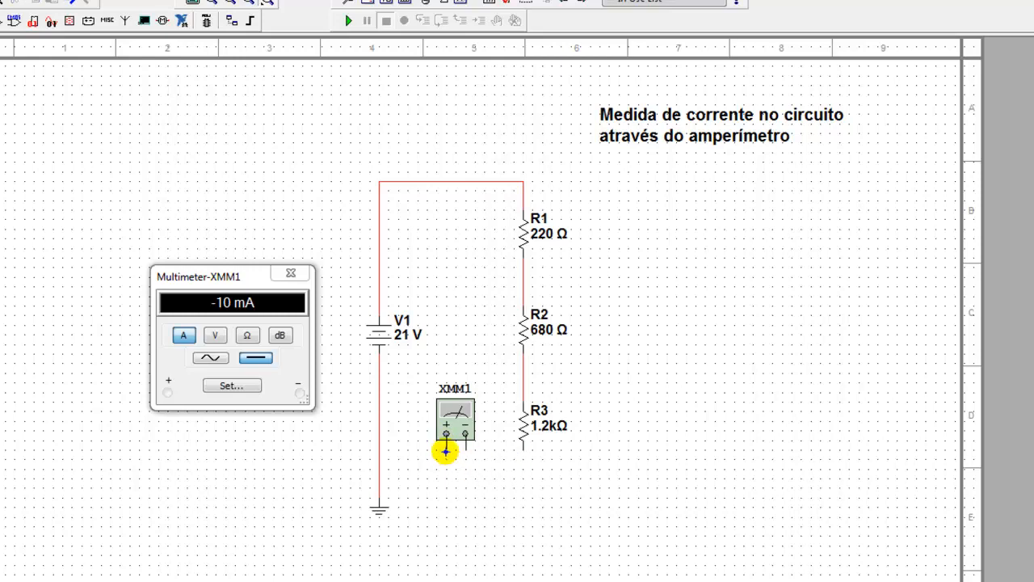
pyautogui.click(446, 451)
pyautogui.click(522, 458)
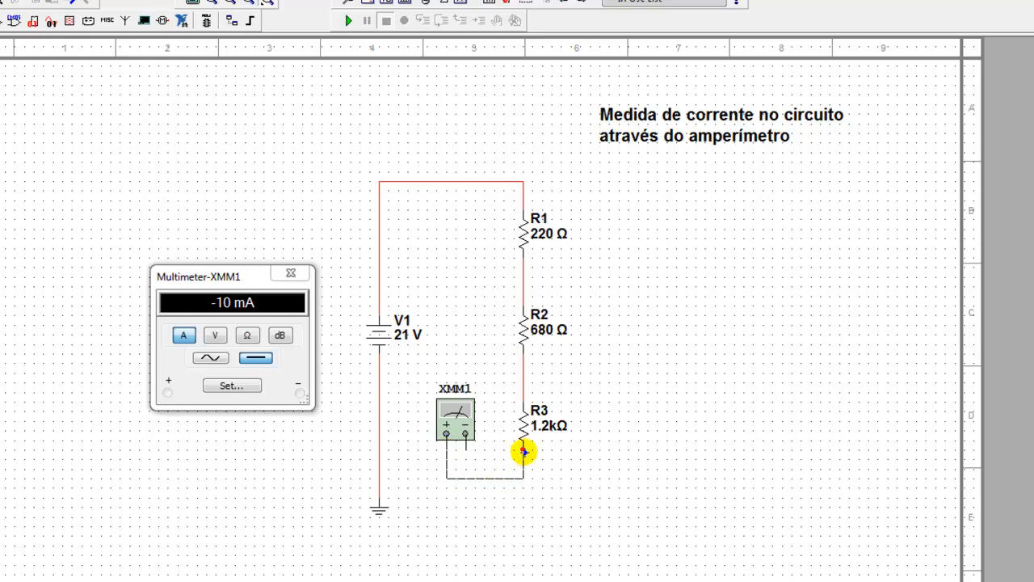
pyautogui.click(465, 435)
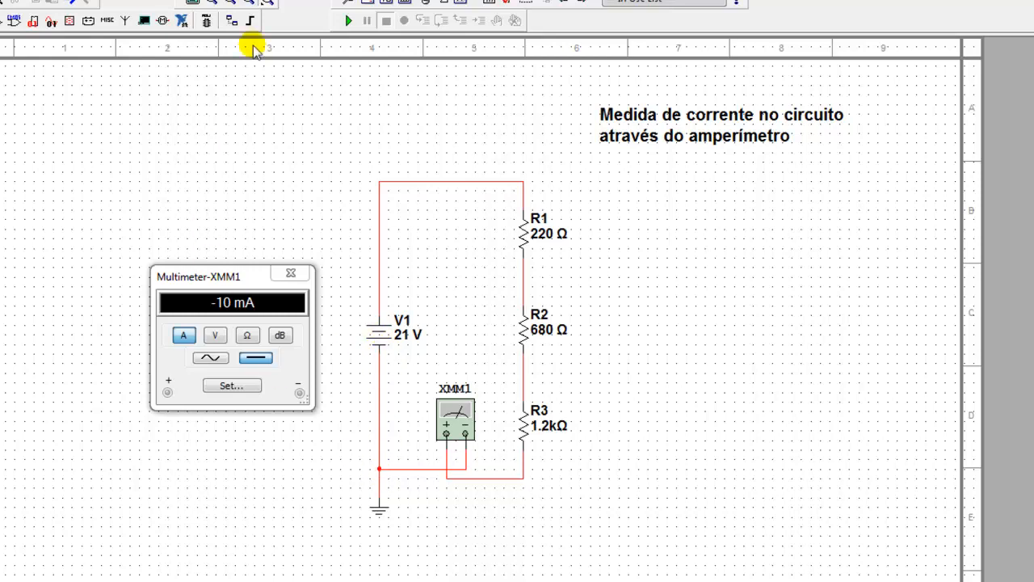
pyautogui.click(349, 20)
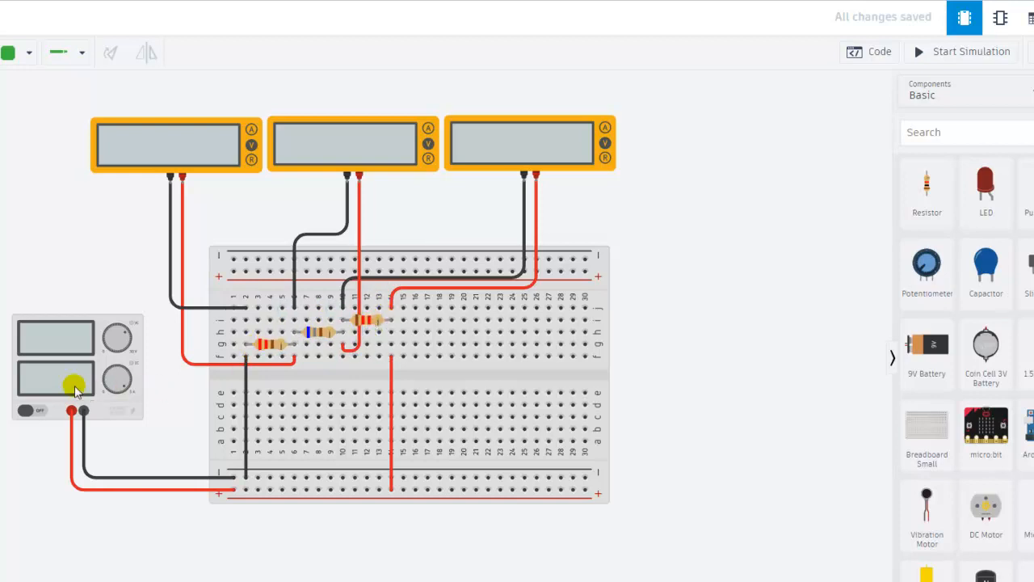
# In the Tinkercad breadboard circuit, check the power supply's voltage setting and run the simulation to read the three voltmeters
pyautogui.click(54, 347)
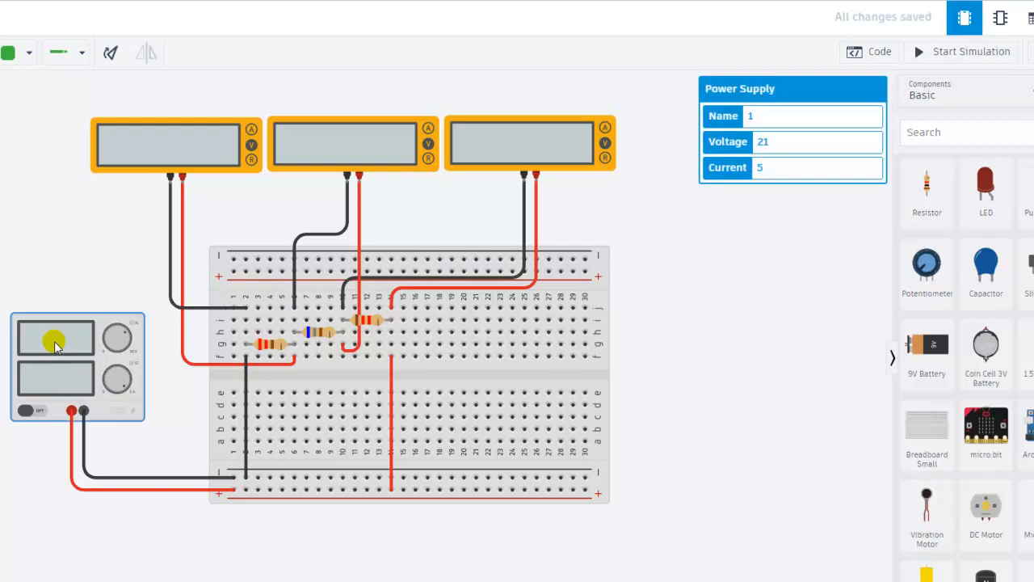
pyautogui.click(754, 142)
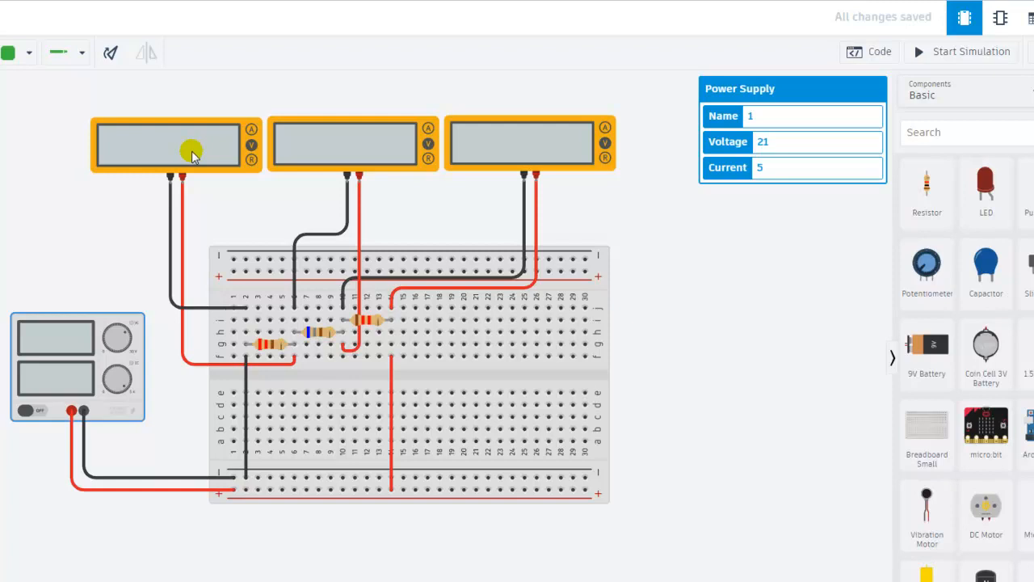
pyautogui.click(704, 247)
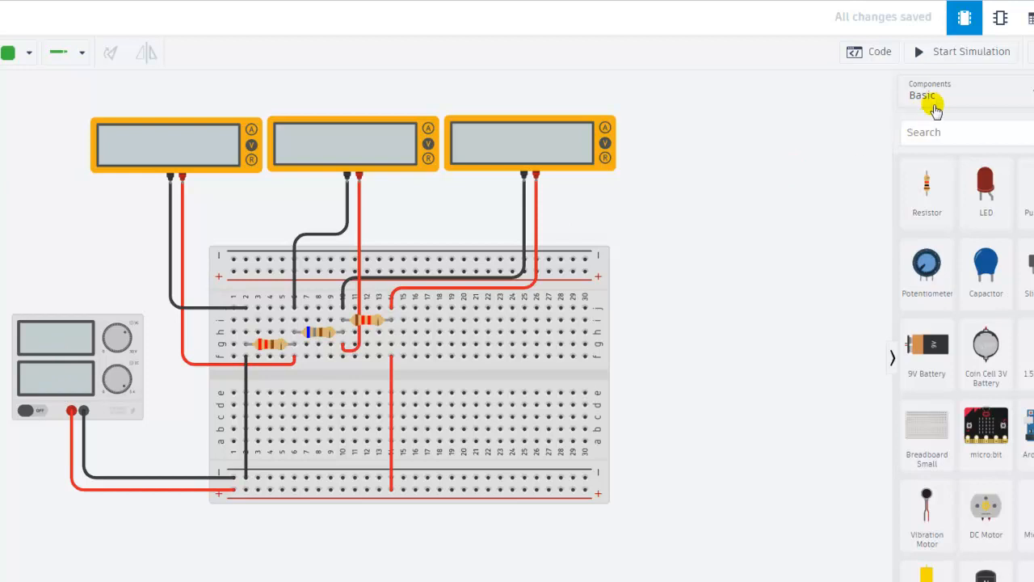
pyautogui.click(964, 53)
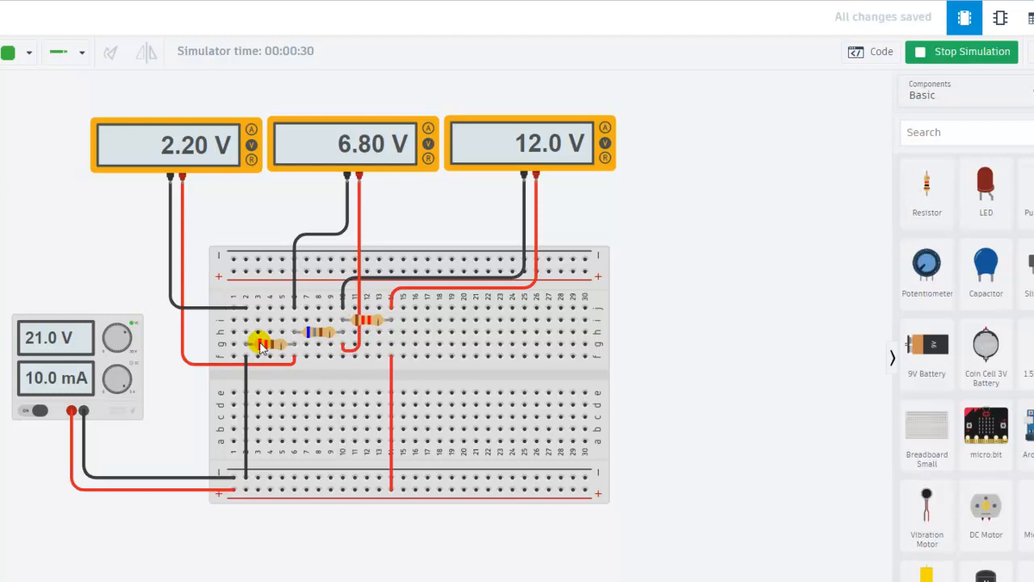
# Stop the simulation and set the middle resistor's resistance to 220 Ω
pyautogui.click(958, 54)
pyautogui.click(322, 333)
pyautogui.moveTo(795, 142); pyautogui.dragTo(765, 146)
pyautogui.write('220')
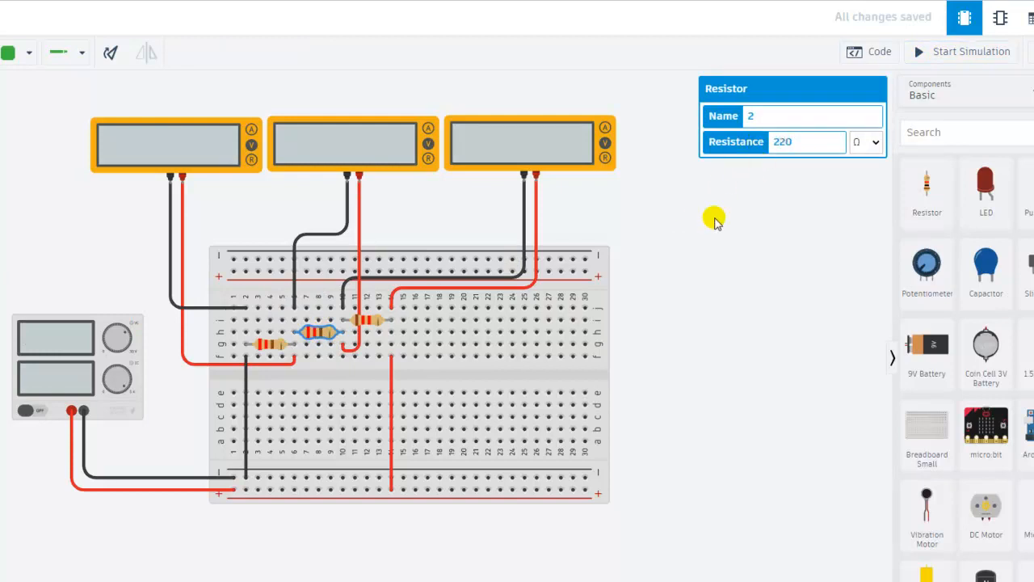
# Set the resistance of resistor 3 to 220 Ω
pyautogui.click(369, 321)
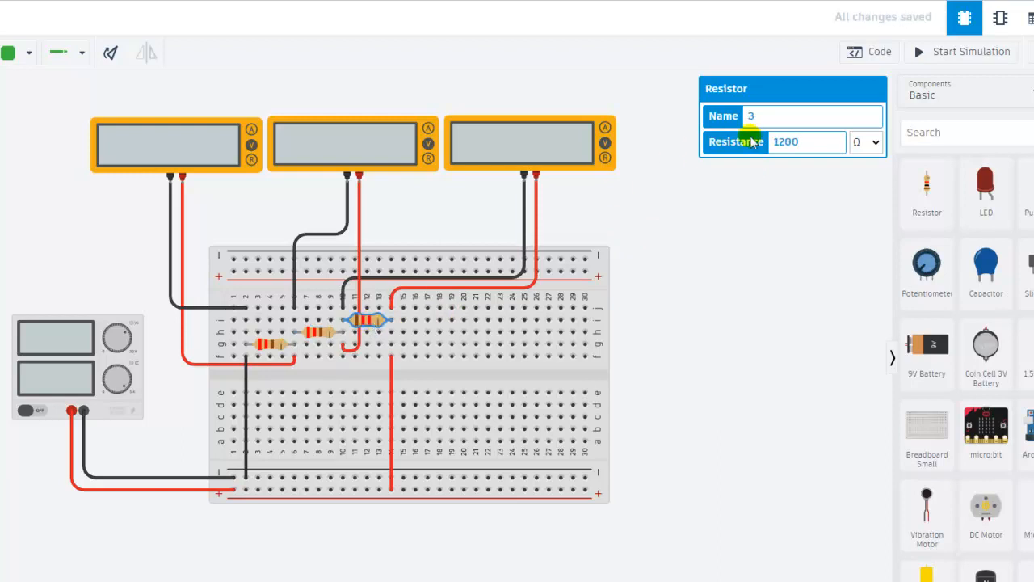
pyautogui.moveTo(800, 141); pyautogui.dragTo(738, 148)
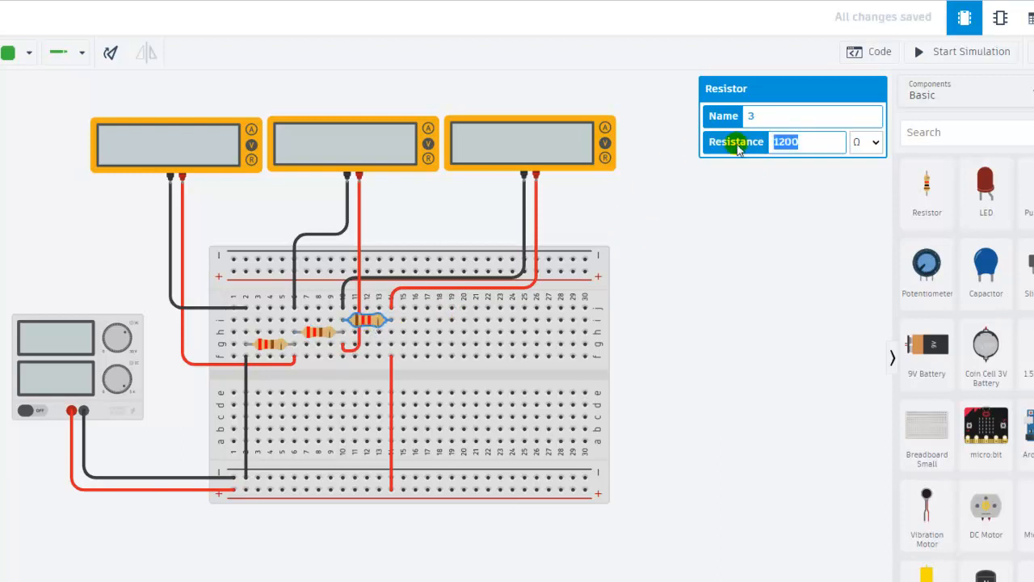
pyautogui.write('220')
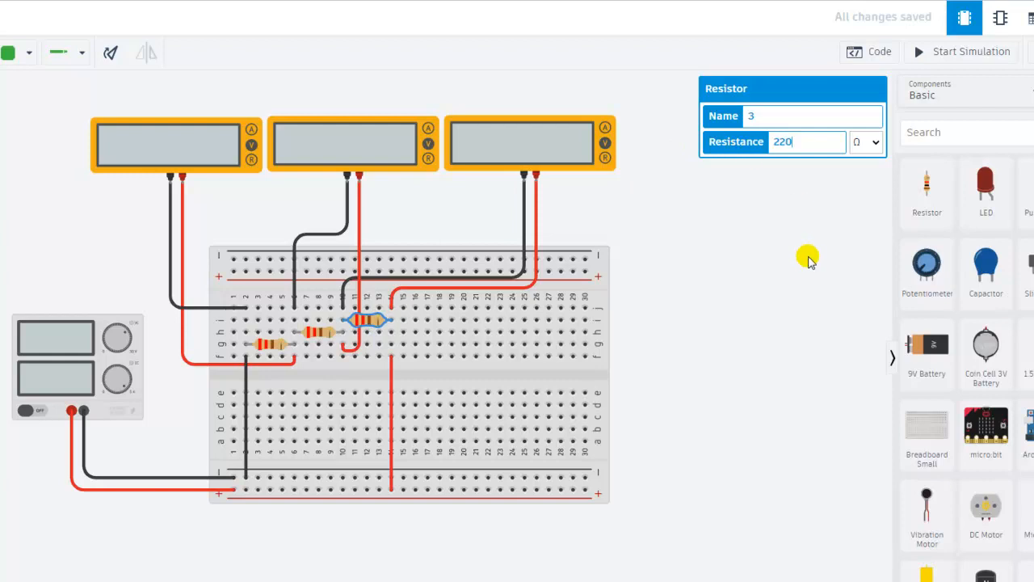
# Switch to Calculator to divide 21 by 660 for the circuit current, and start the Tinkercad simulation with the 220 Ω resistors
pyautogui.click(808, 255)
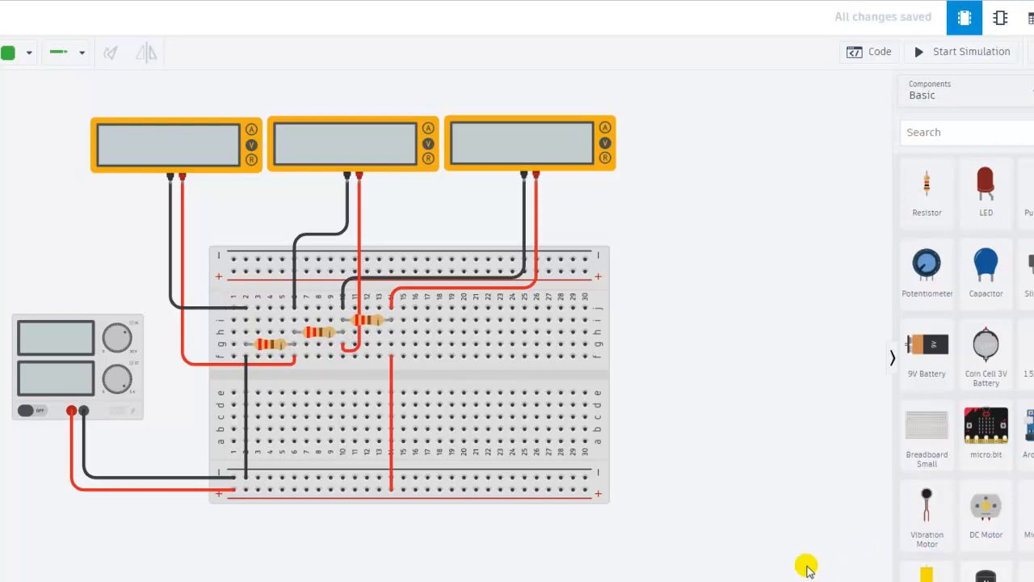
pyautogui.click(619, 581)
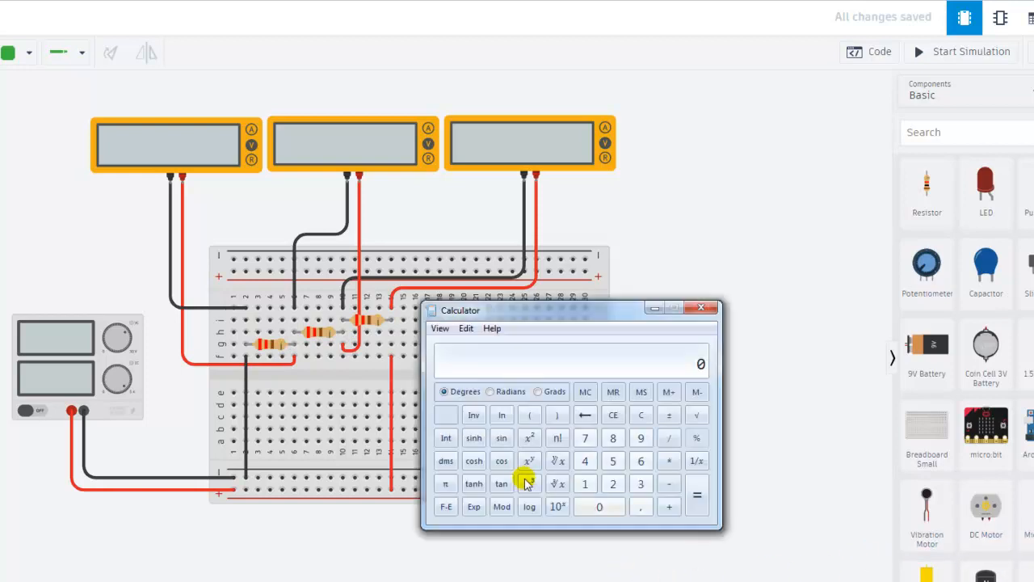
pyautogui.click(616, 485)
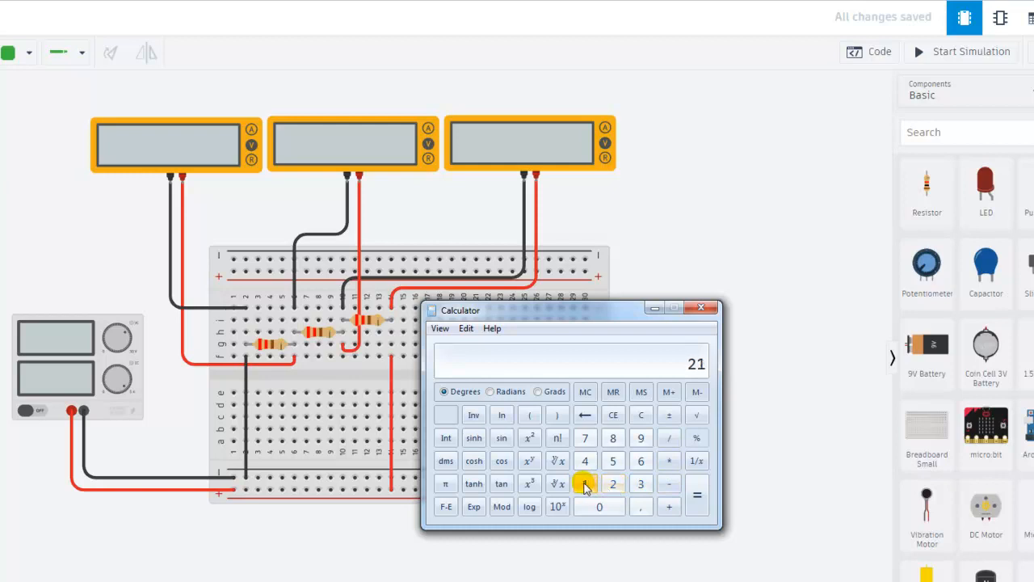
pyautogui.click(669, 439)
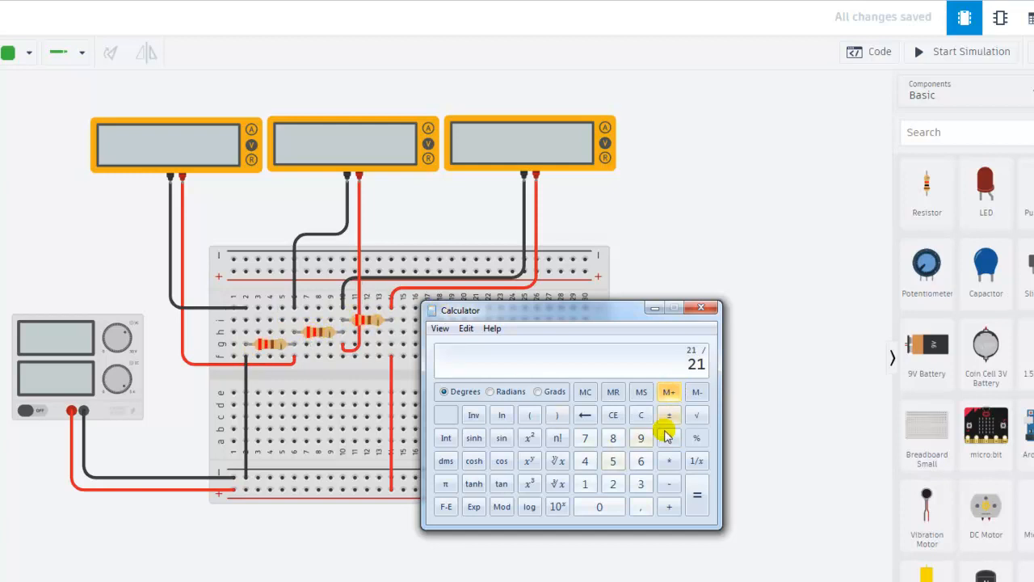
pyautogui.click(640, 461)
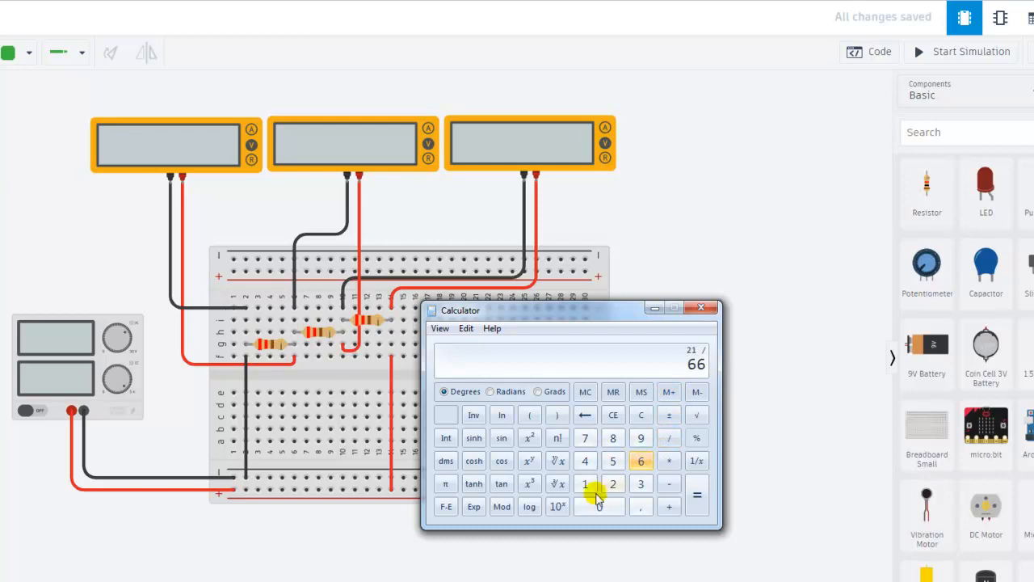
pyautogui.click(598, 506)
pyautogui.click(697, 495)
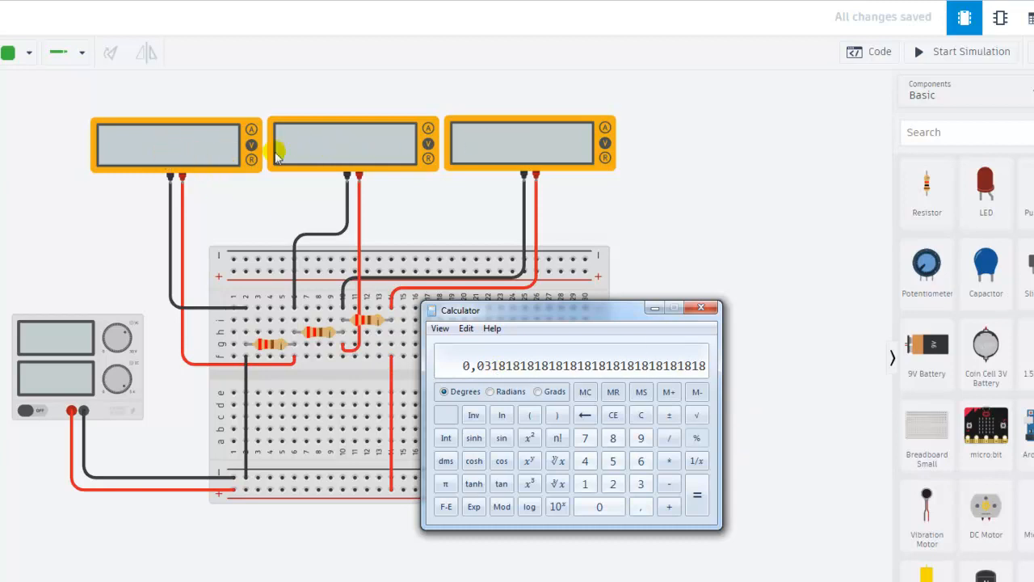
pyautogui.click(968, 53)
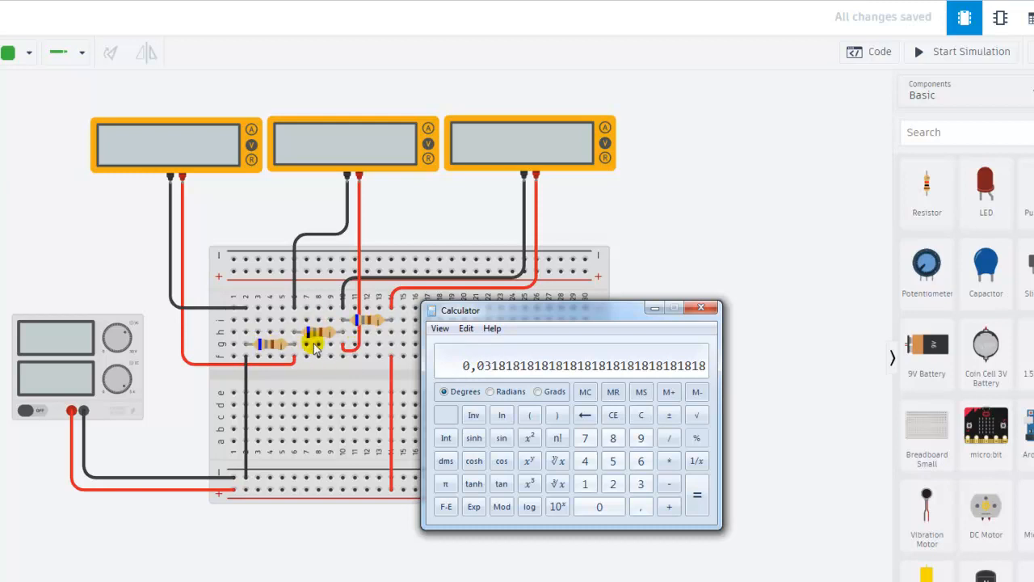
# Calculate the total resistance of the three 680 Ω resistors in Calculator by multiplying 680 by 3
pyautogui.click(642, 415)
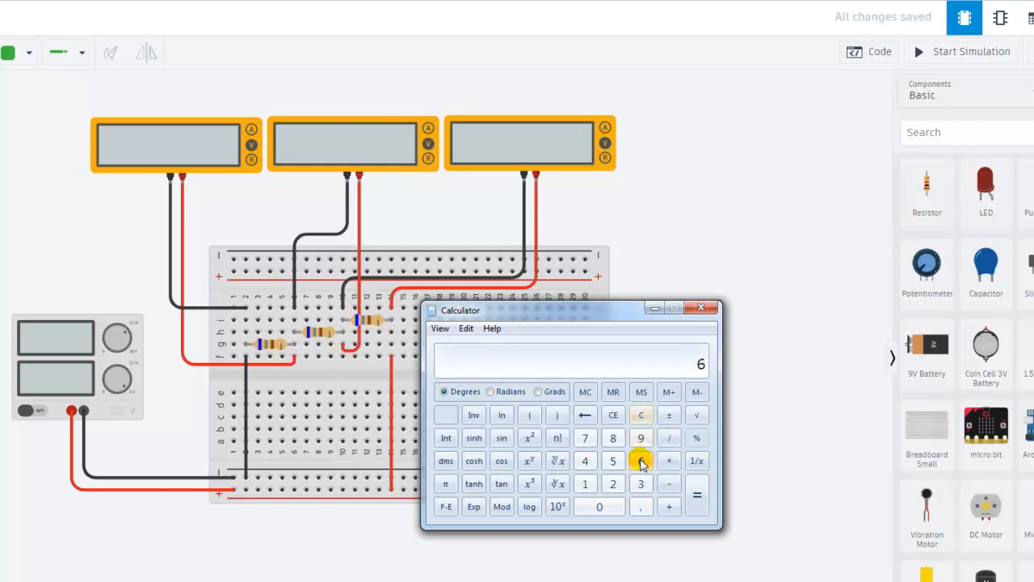
pyautogui.click(613, 437)
pyautogui.click(598, 506)
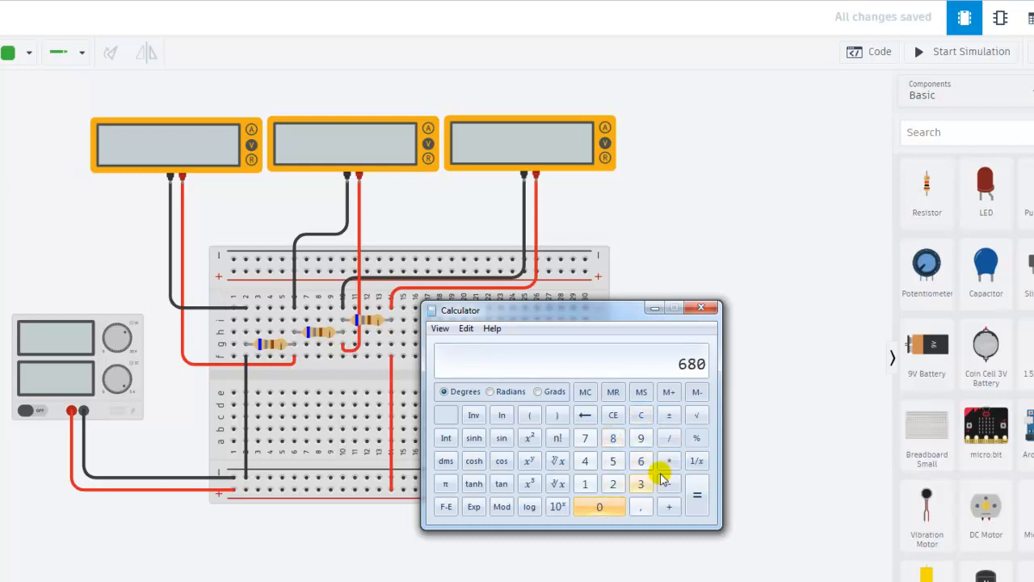
pyautogui.click(641, 483)
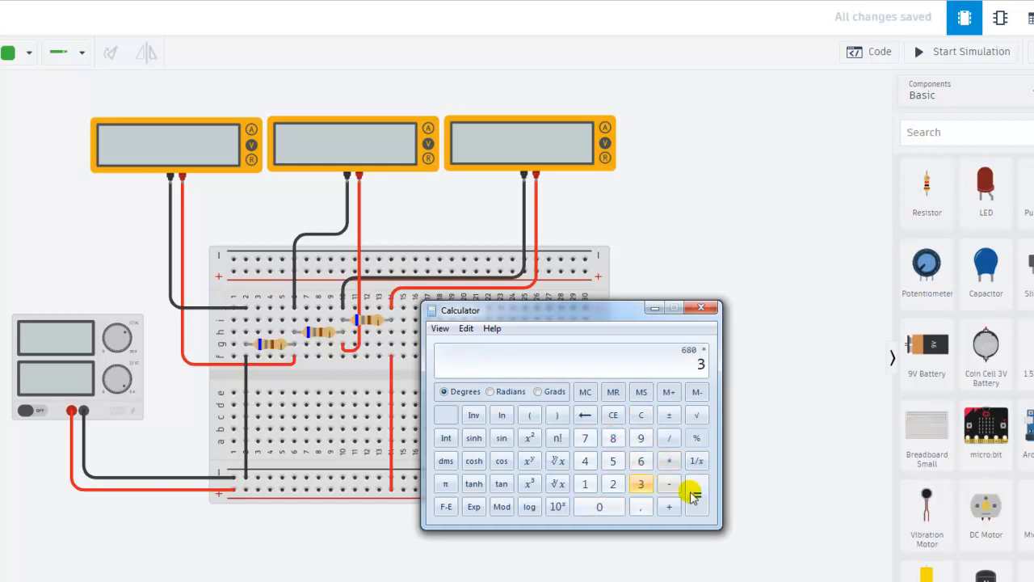
pyautogui.click(697, 496)
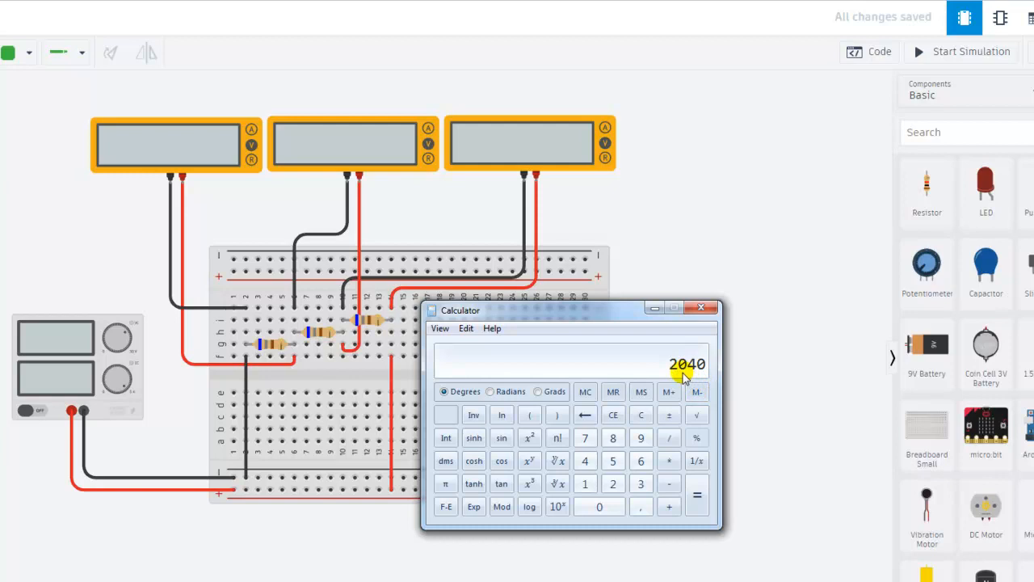
# Divide 21 by 2040 in Calculator for the circuit current, and start the Tinkercad simulation with the 680 Ω resistors
pyautogui.click(640, 419)
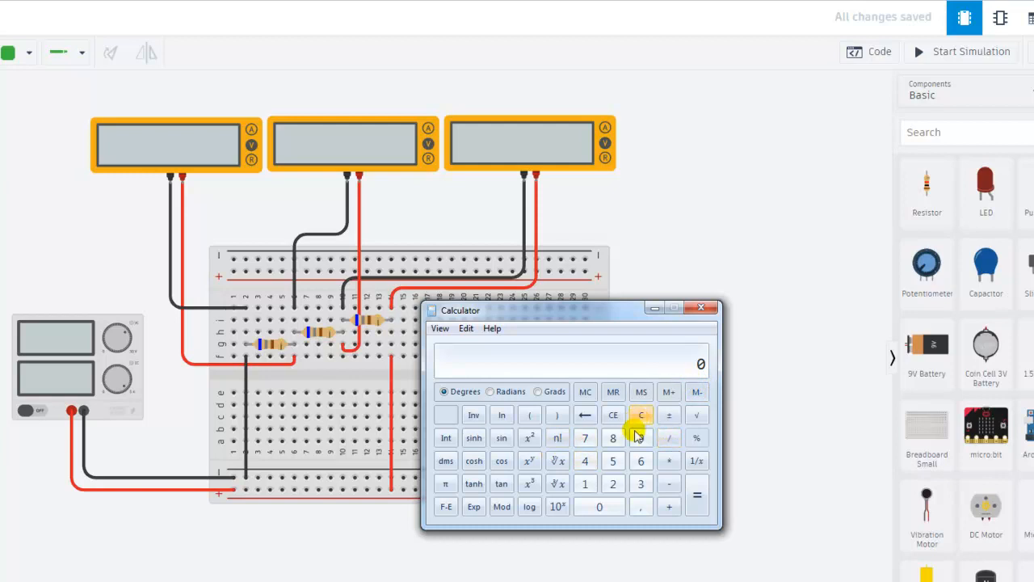
pyautogui.click(591, 485)
pyautogui.click(668, 437)
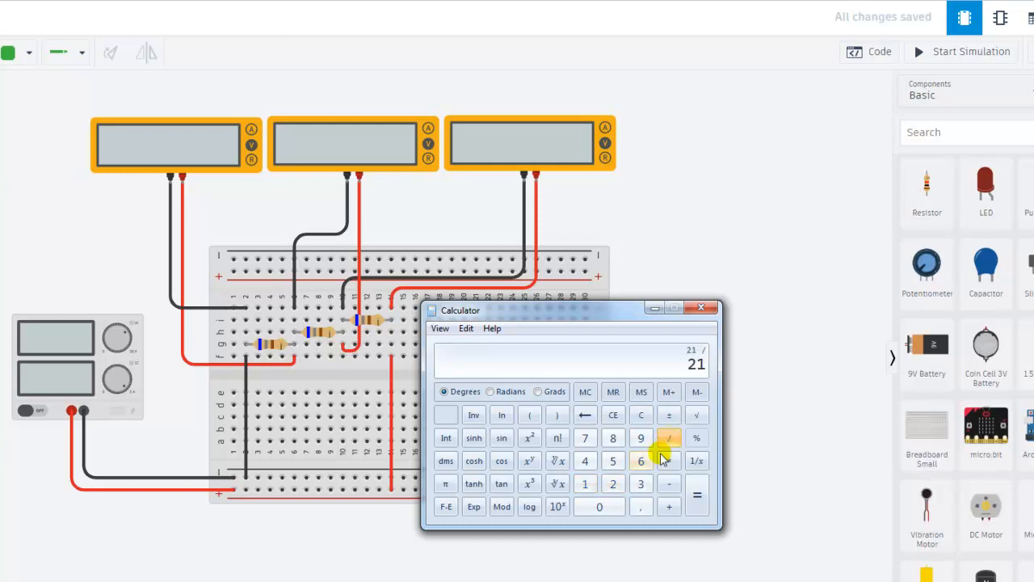
pyautogui.click(602, 507)
pyautogui.click(585, 461)
pyautogui.click(600, 513)
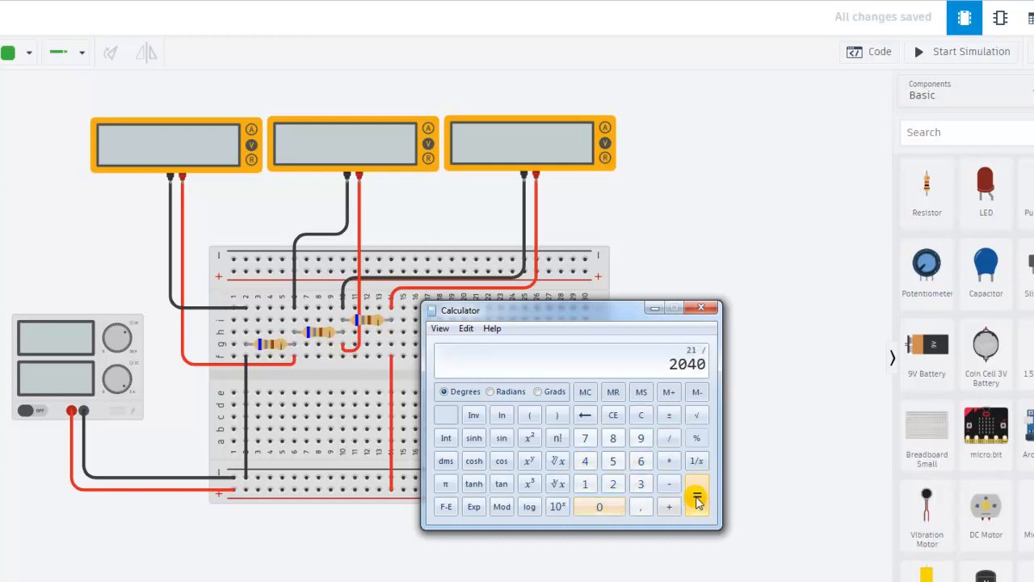
pyautogui.click(696, 500)
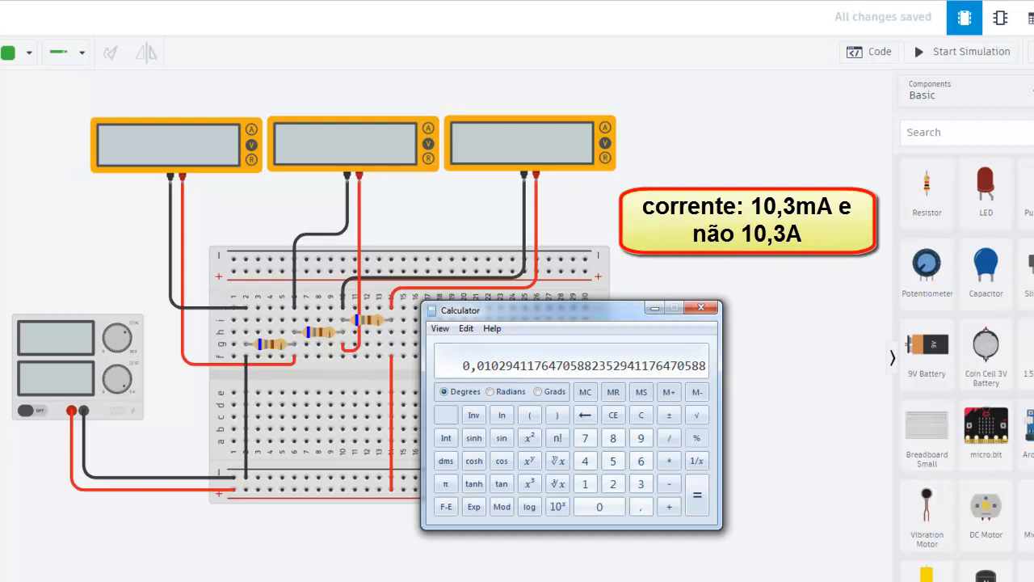
pyautogui.click(966, 51)
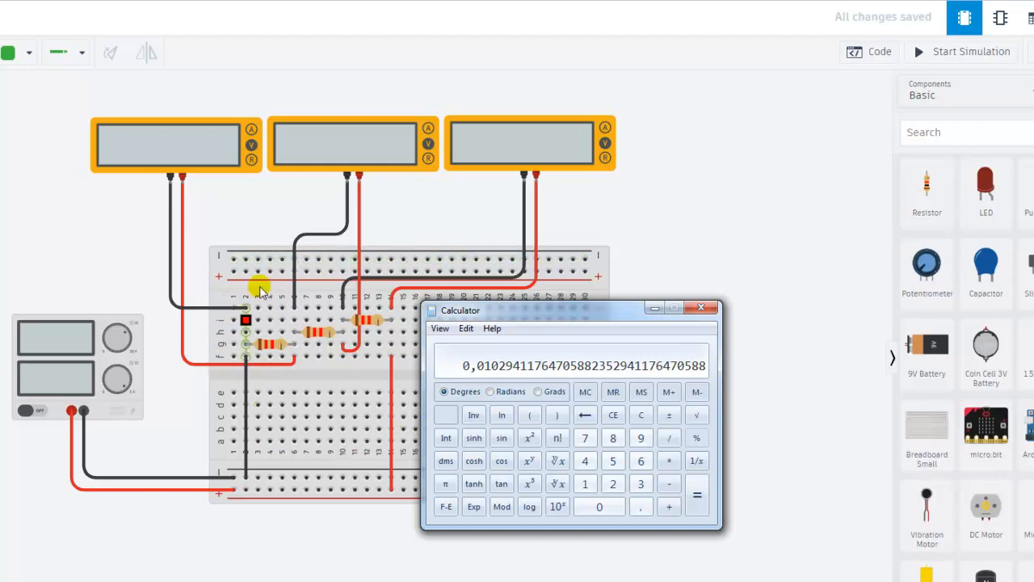
# Divide 21 by 3600 in Calculator for the current with the new resistor set, and start the Tinkercad simulation
pyautogui.click(642, 418)
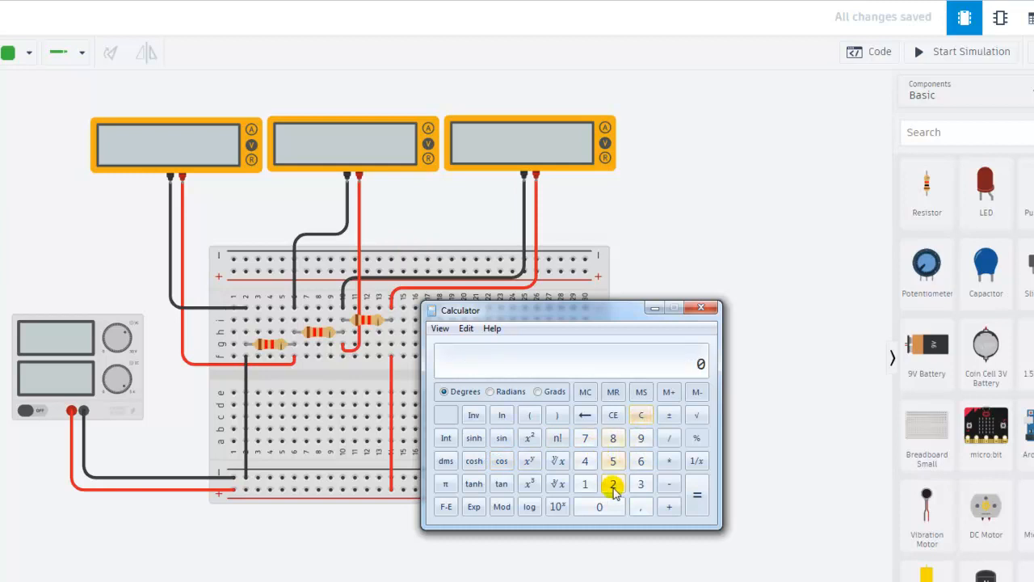
pyautogui.click(669, 438)
pyautogui.click(641, 482)
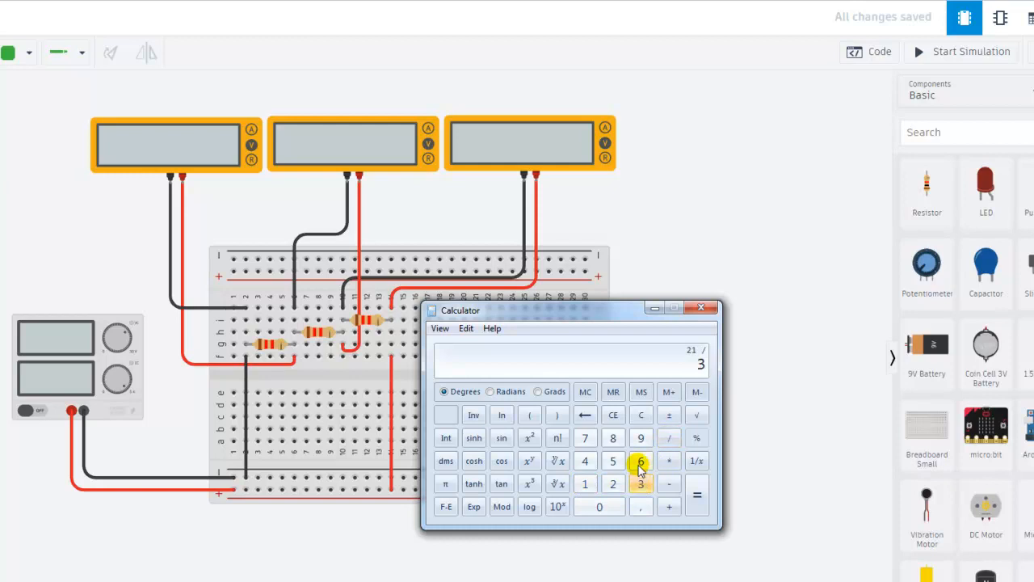
pyautogui.click(597, 508)
pyautogui.click(597, 507)
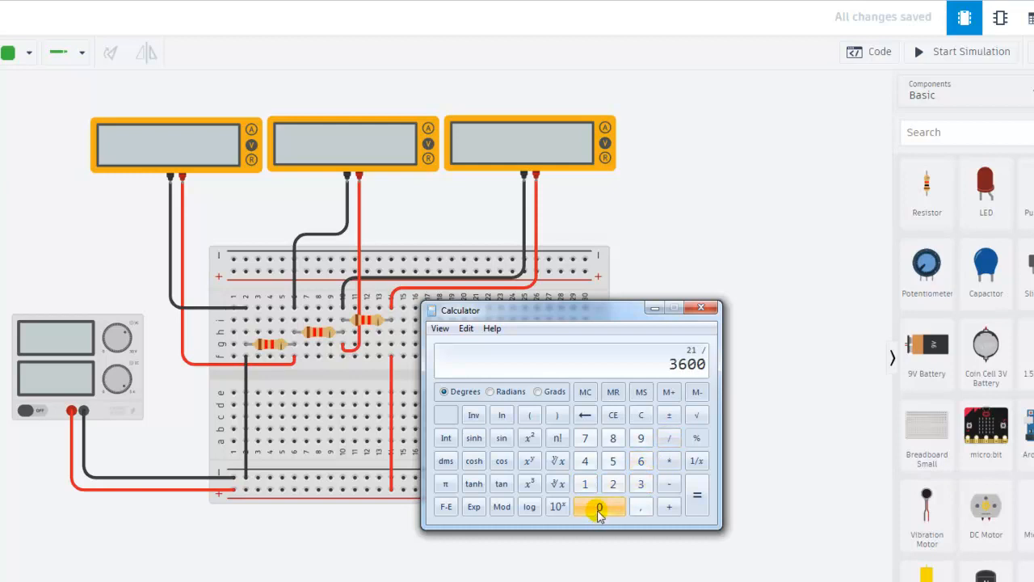
pyautogui.click(696, 501)
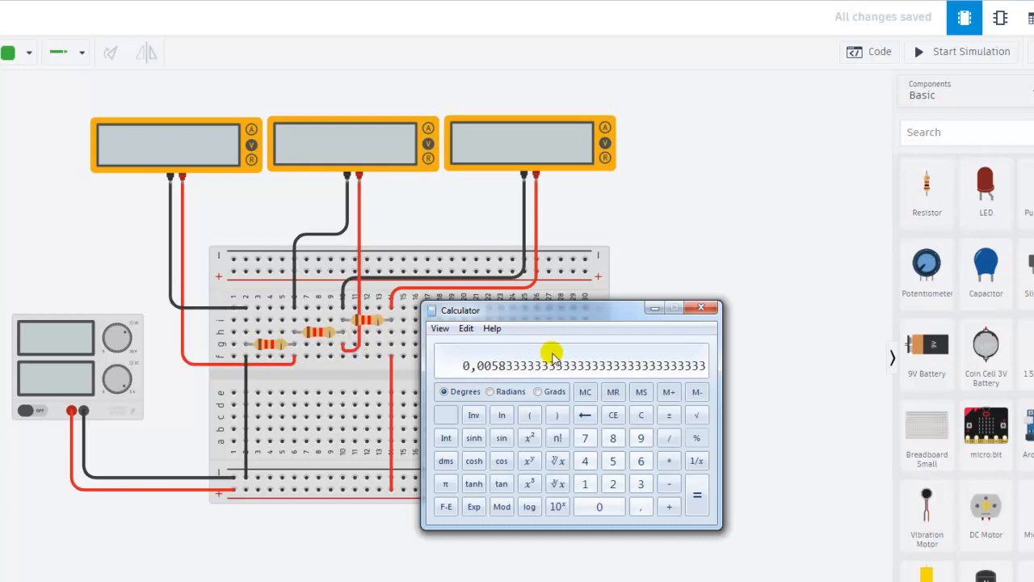
pyautogui.click(968, 53)
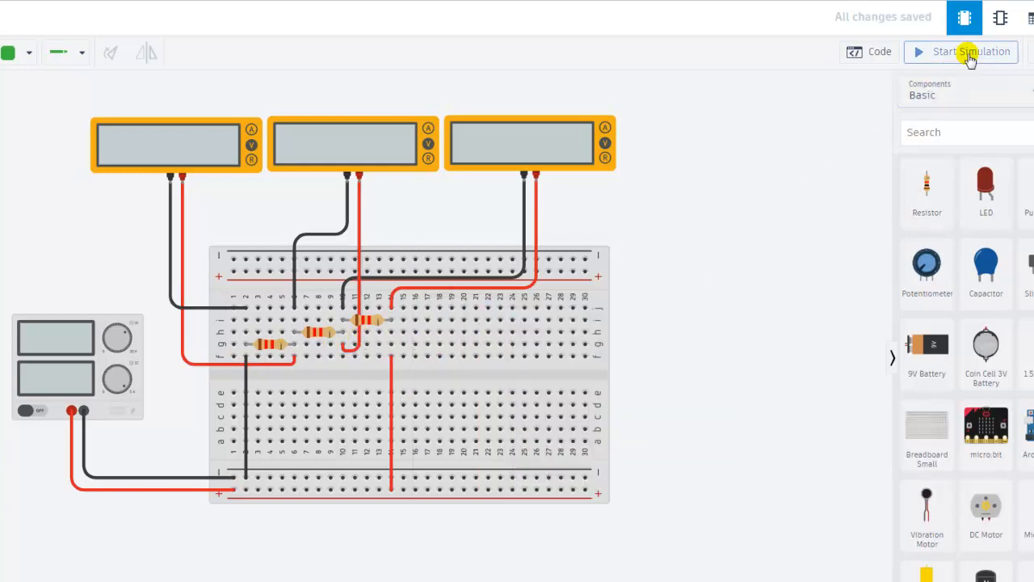